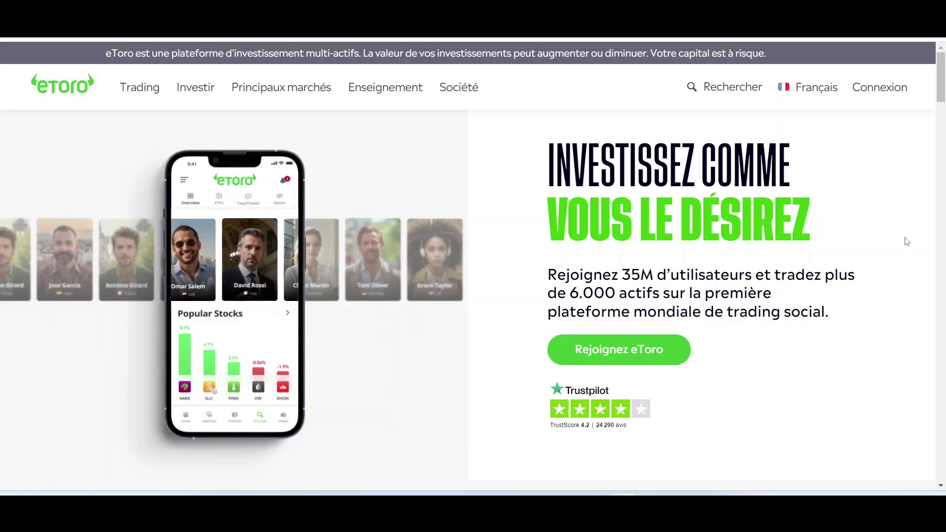
- Create an eToro account from the completed sign-up form with both terms accepted, and postpone the e-mail verification
click(612, 356)
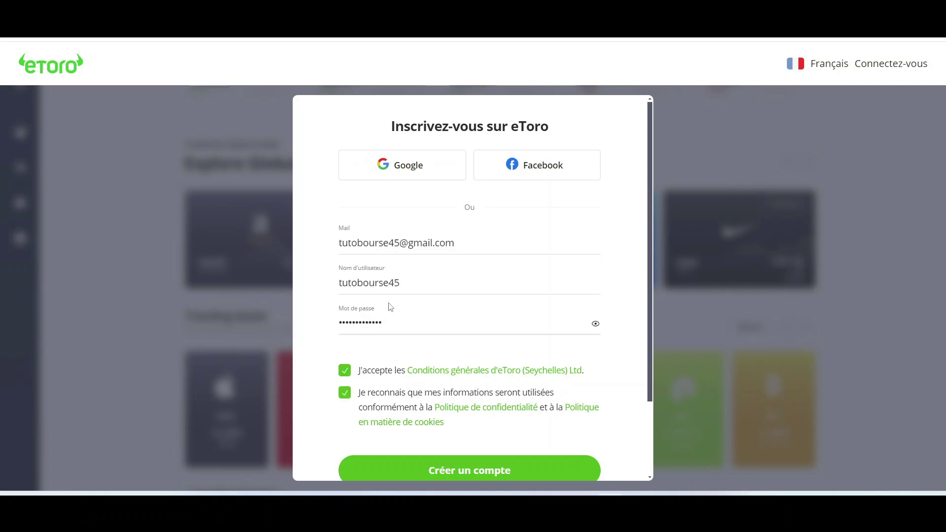
scroll(390, 308, down, 1)
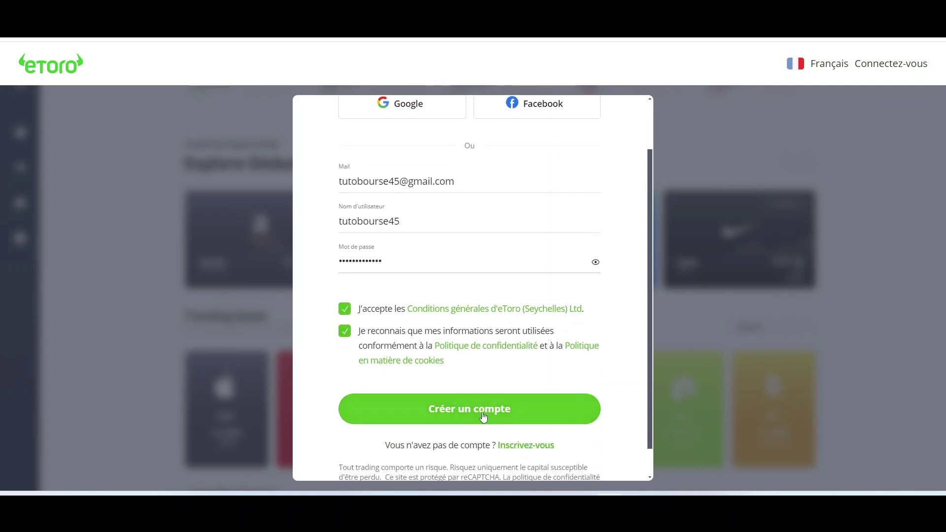
click(483, 417)
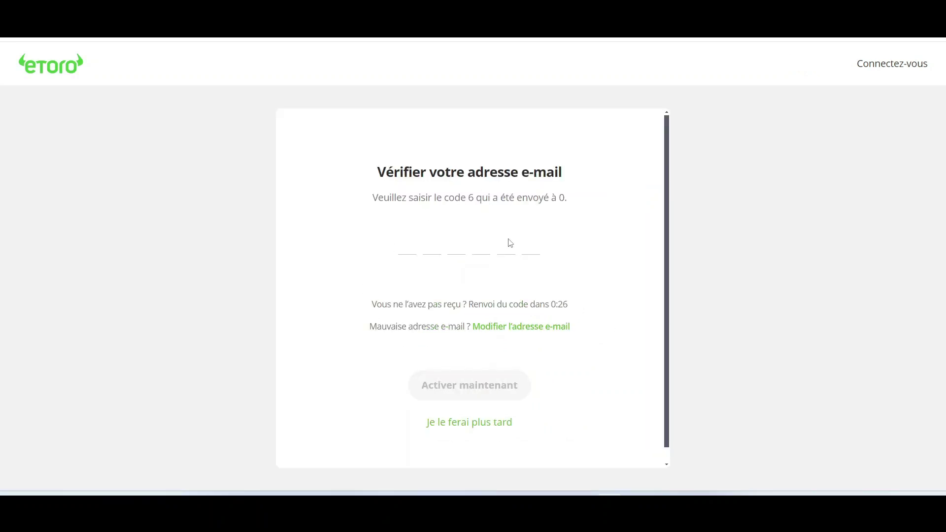
click(454, 424)
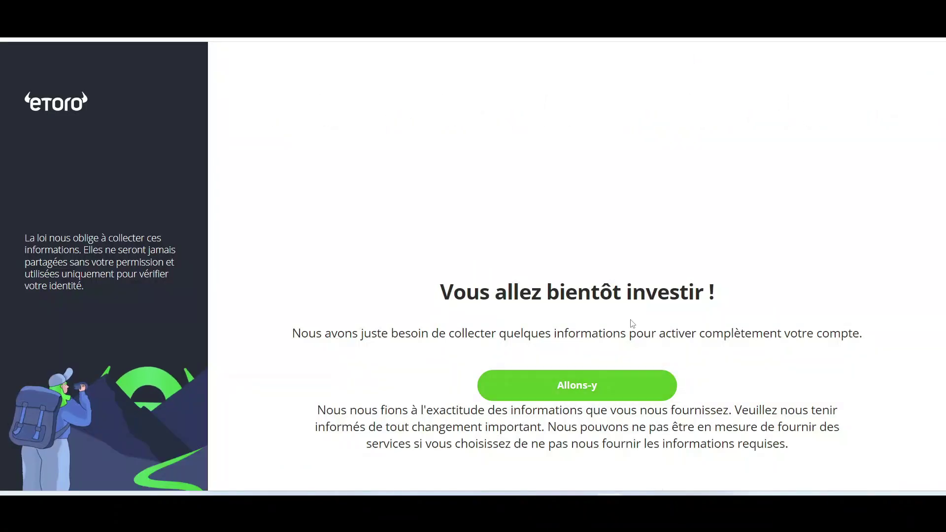
- Start the profile verification, look over the legal name, sex and birth date questions, and quit the session
click(602, 384)
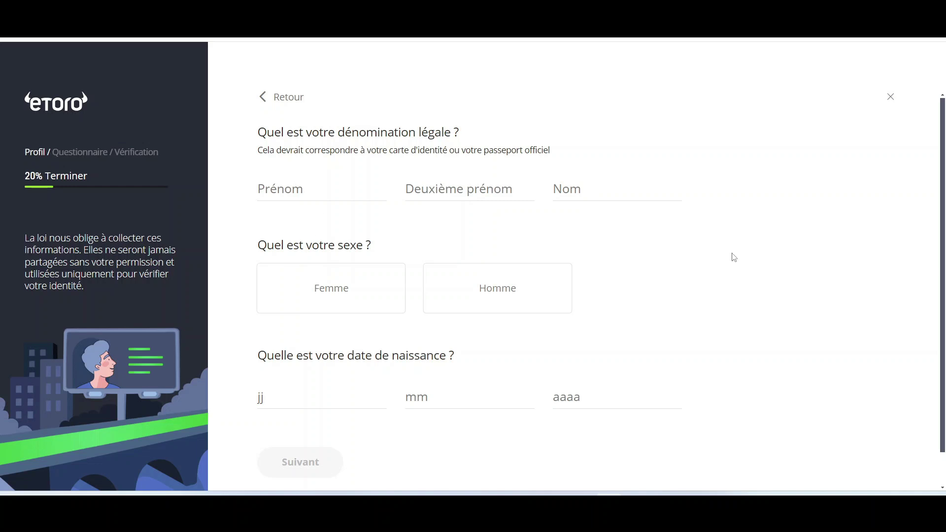
scroll(454, 442, down, 1)
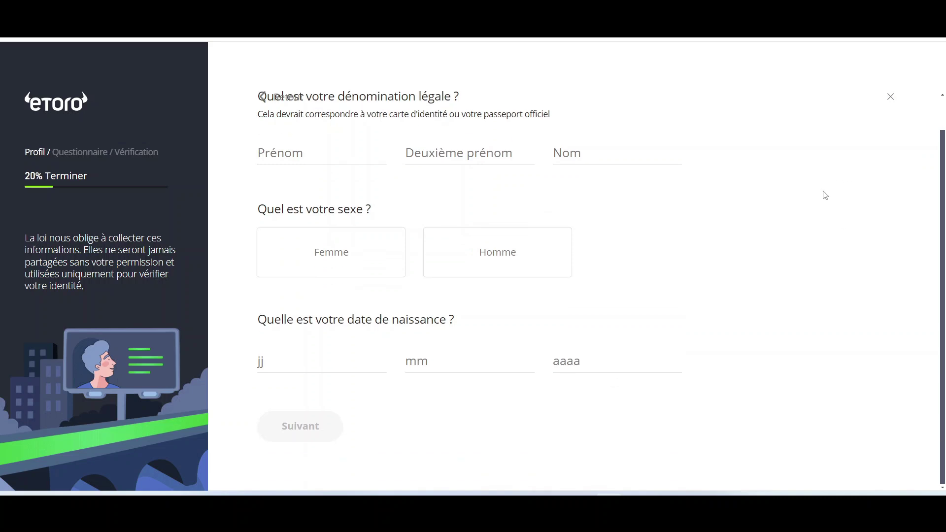
scroll(743, 350, up, 1)
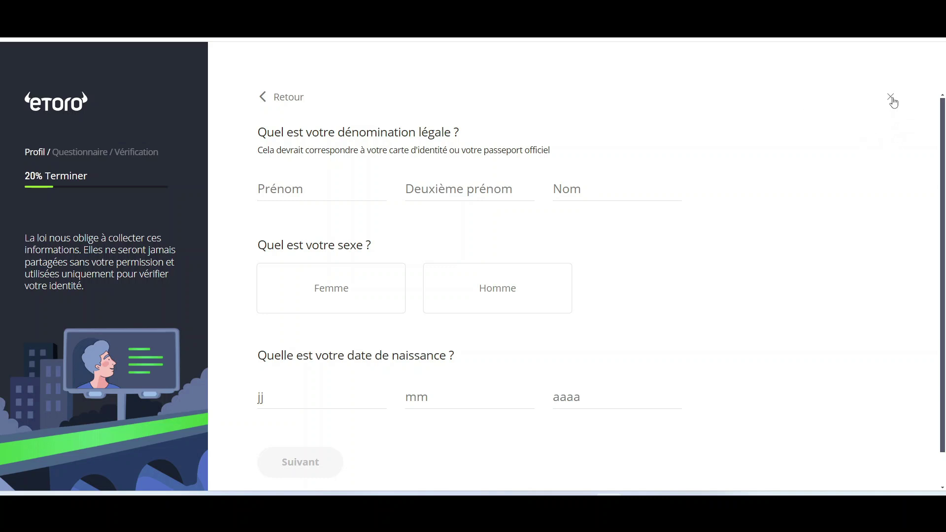
click(892, 98)
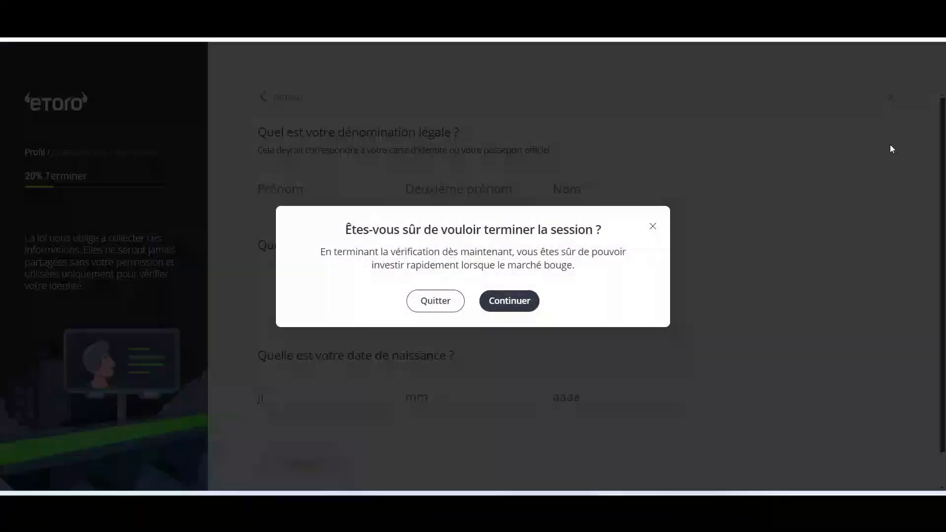
click(457, 312)
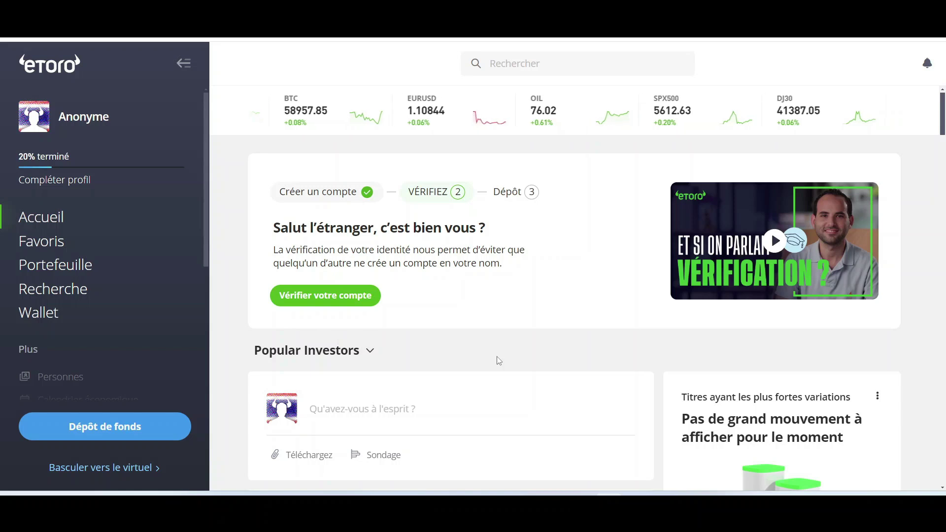
- Examine the home page, including the account verification banner, the Popular Investors feed and the outperforming investors
scroll(462, 371, down, 1)
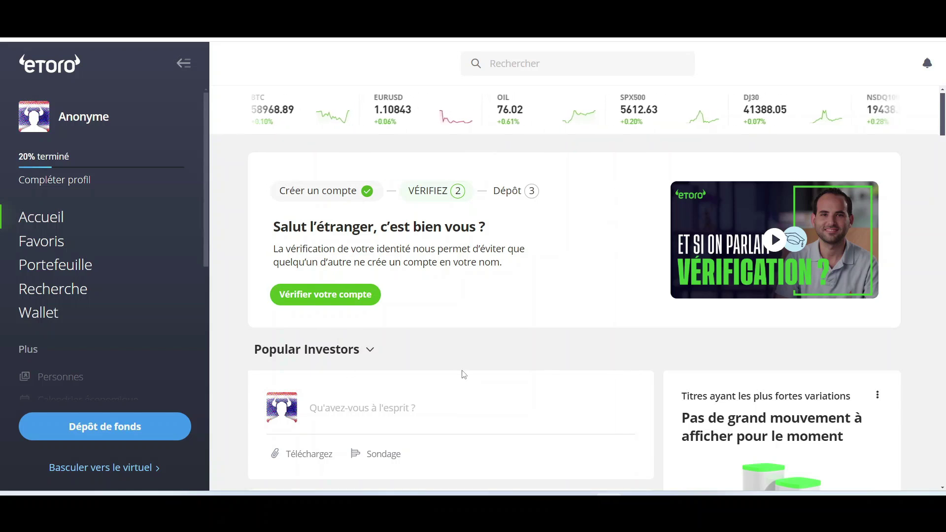
scroll(466, 367, down, 15)
scroll(471, 361, down, 4)
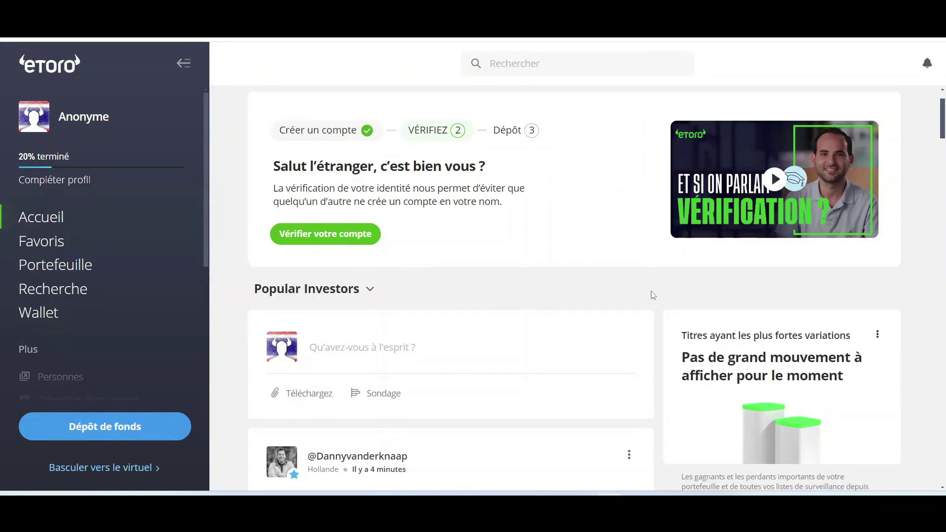
scroll(653, 296, down, 1)
scroll(567, 276, up, 3)
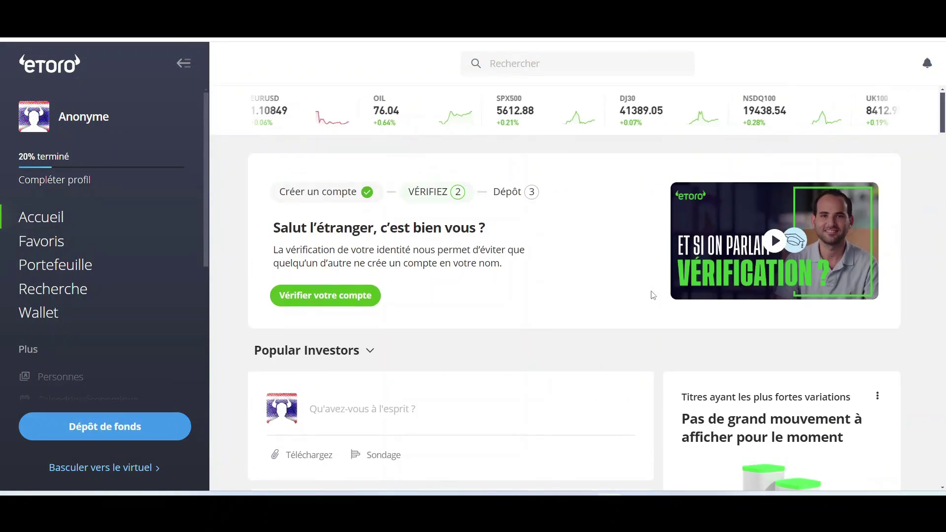
scroll(471, 253, down, 3)
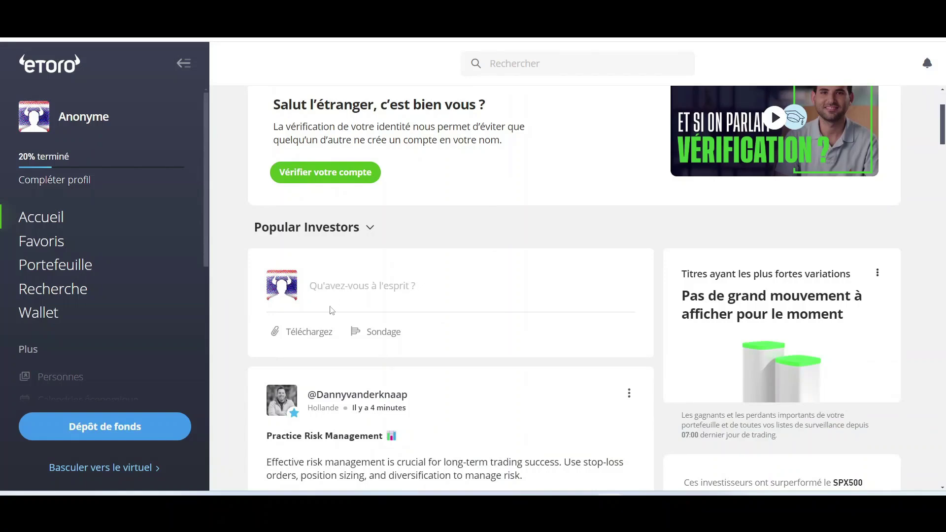
scroll(387, 336, down, 5)
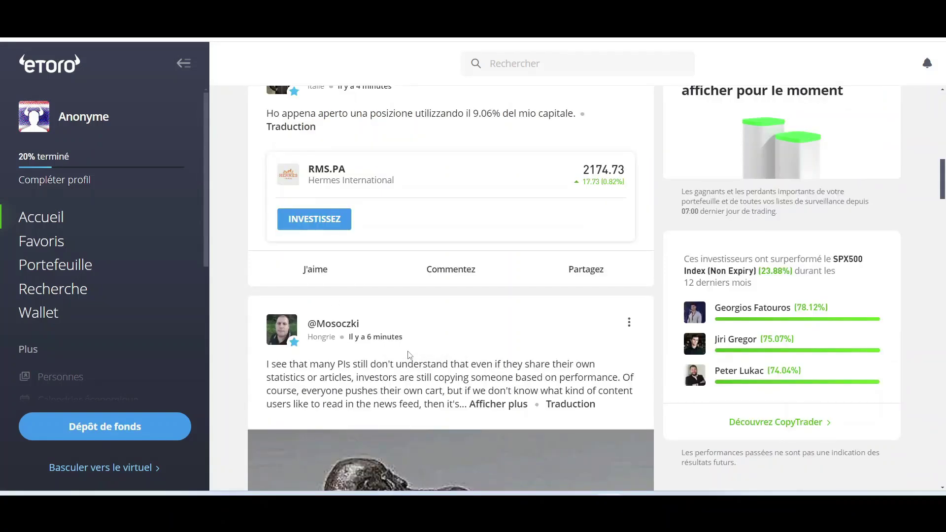
scroll(415, 348, up, 8)
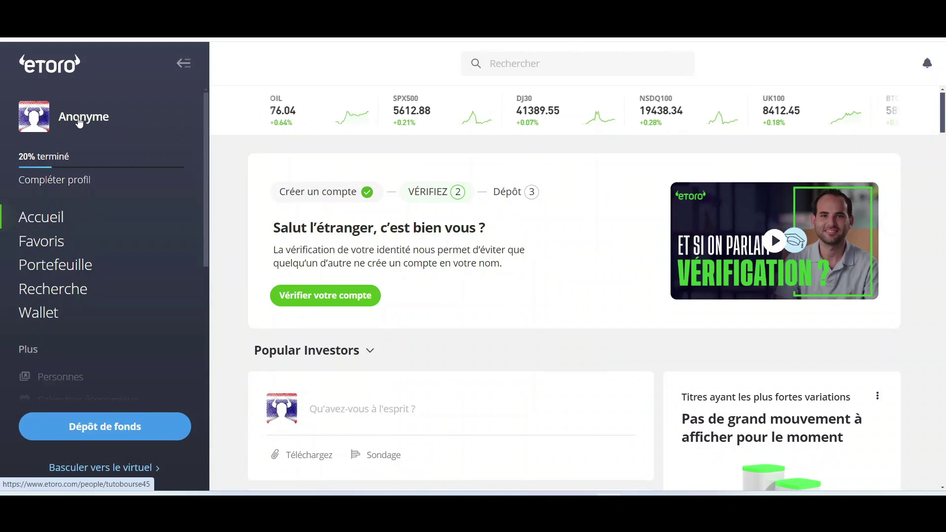
- Open the account's own profile, dismiss the biography prompt, and review its overview and statistics
click(86, 122)
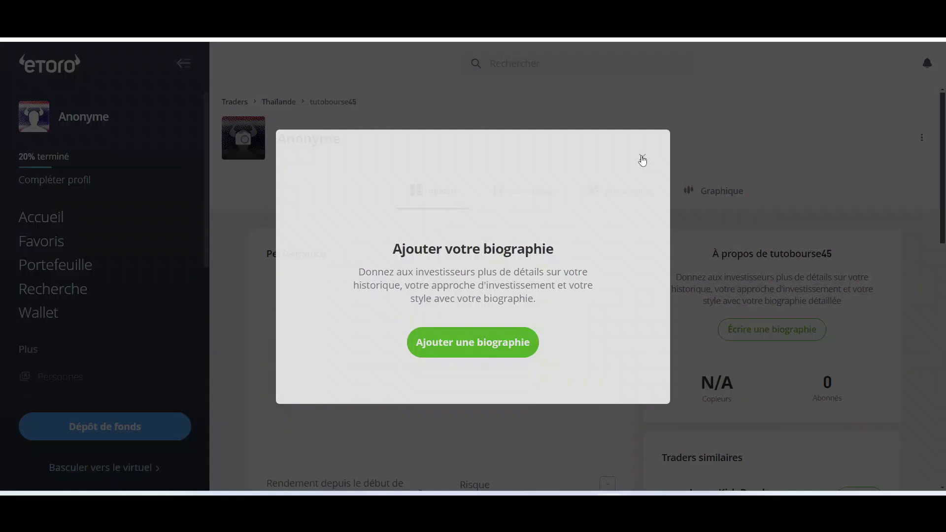
click(643, 158)
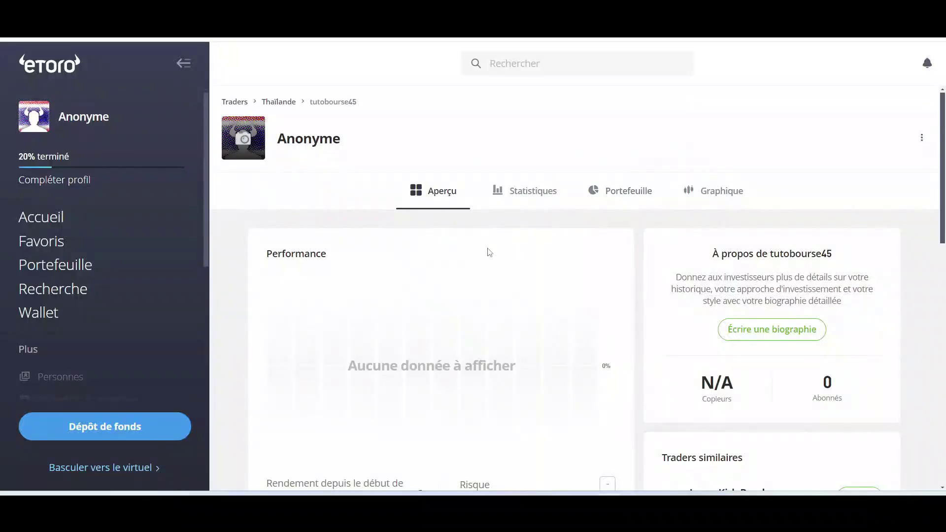
scroll(362, 348, down, 10)
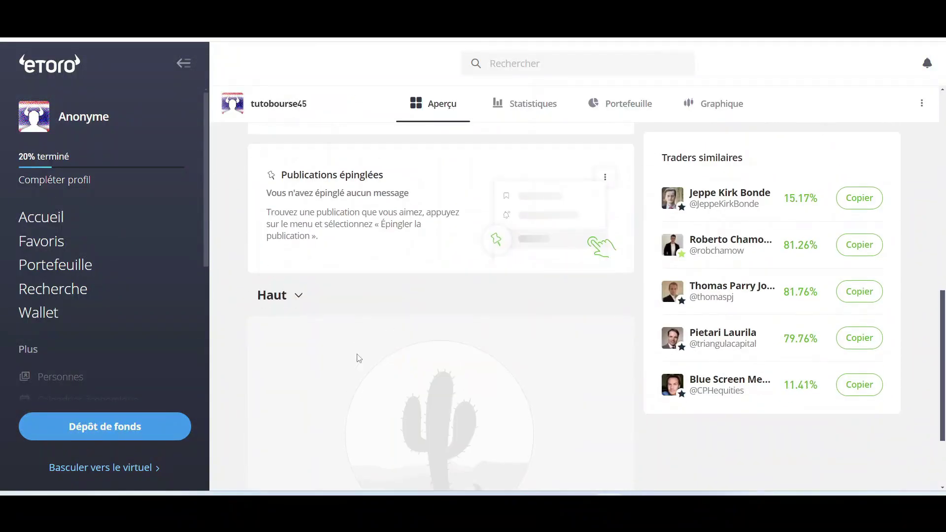
scroll(356, 360, up, 10)
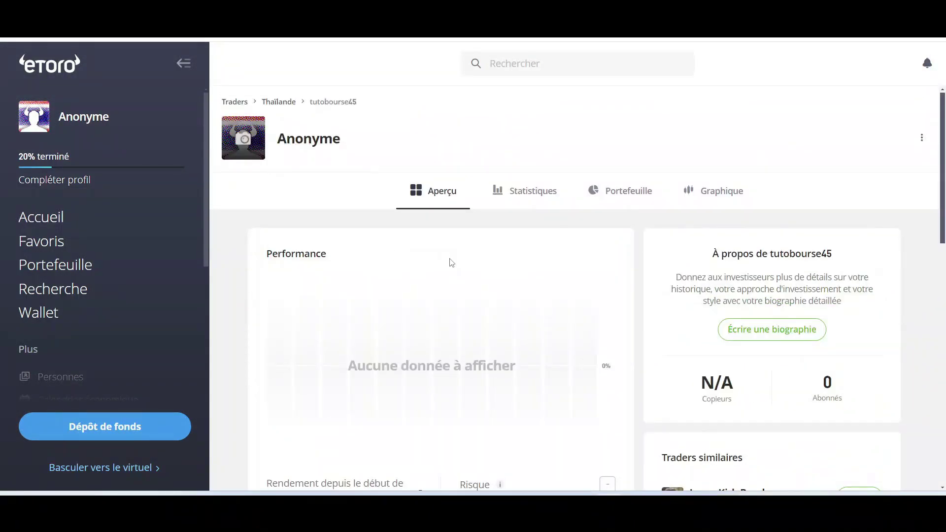
click(527, 193)
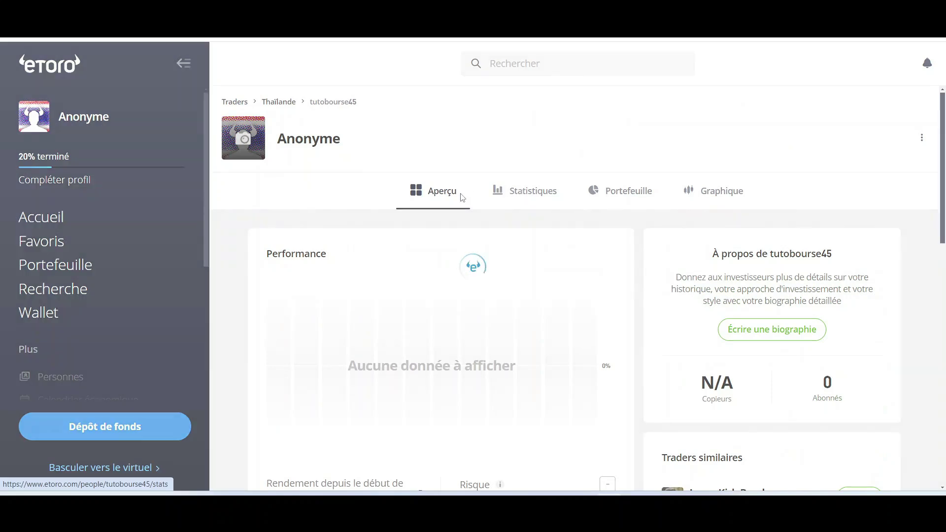
scroll(420, 388, down, 1)
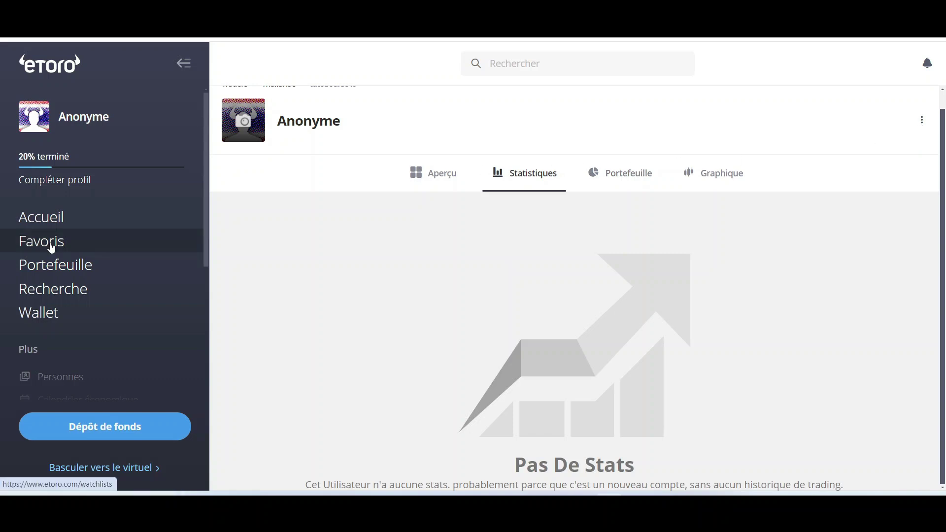
- View the favourites list of markets and the real portfolio page
click(54, 245)
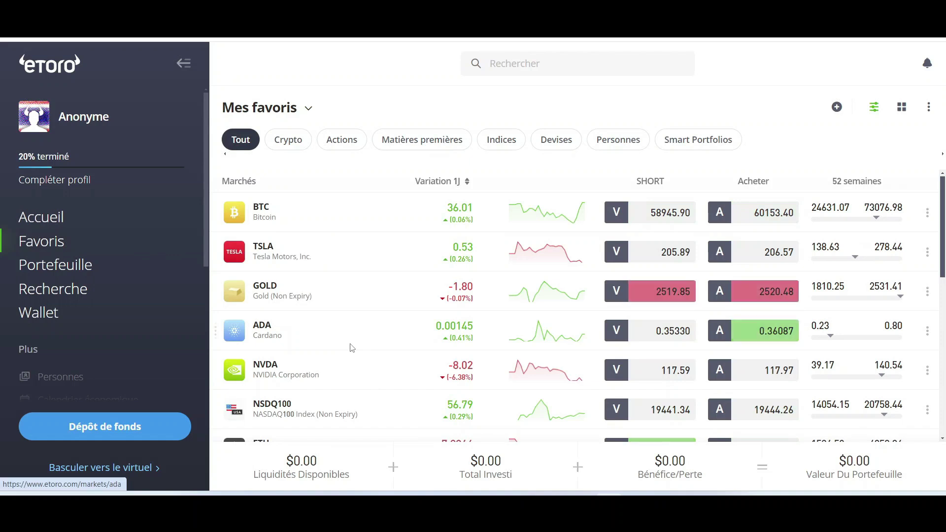
click(54, 274)
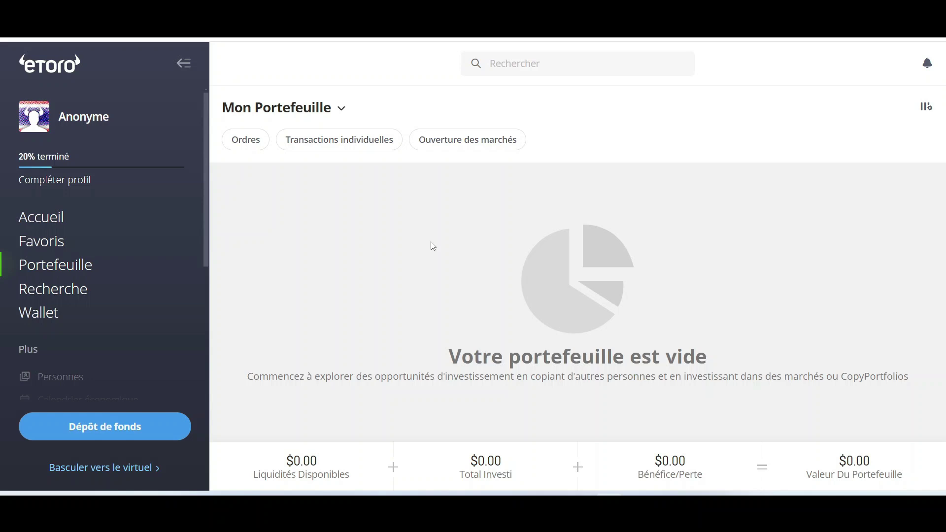
- View the Recherche market overview and the Personnes CopyTrader page, and look through the other account options
scroll(74, 226, down, 2)
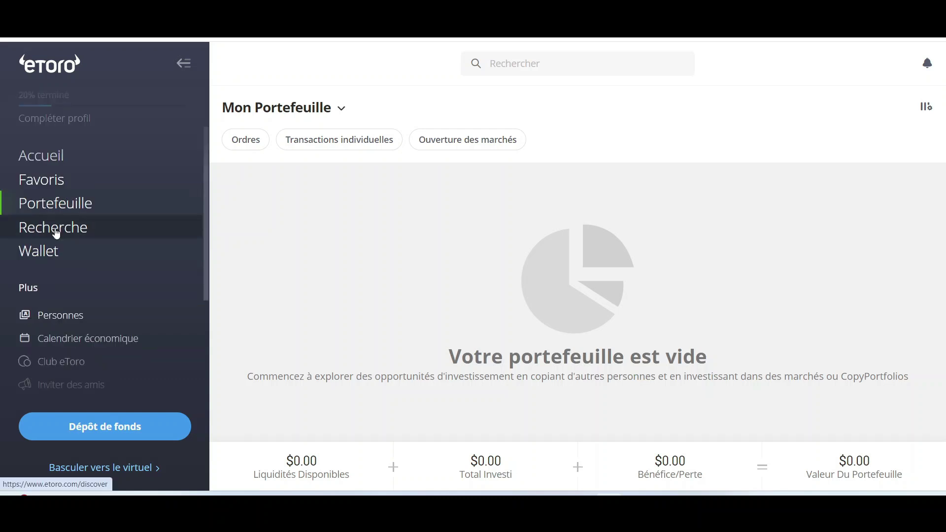
click(74, 226)
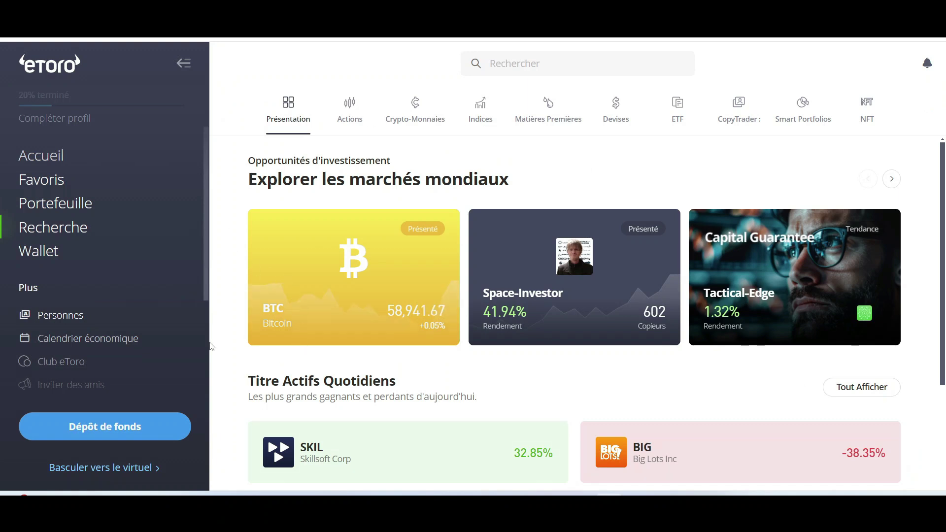
scroll(89, 281, down, 1)
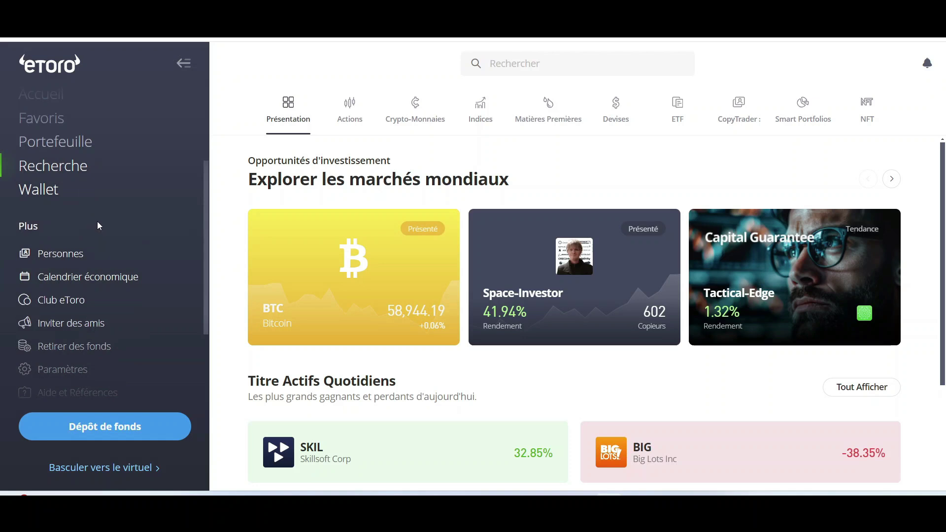
click(54, 255)
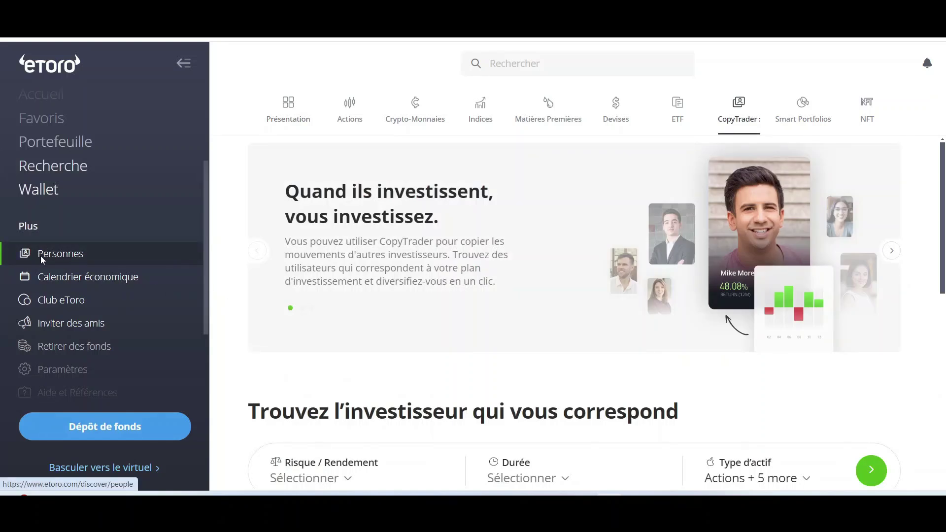
scroll(101, 255, down, 2)
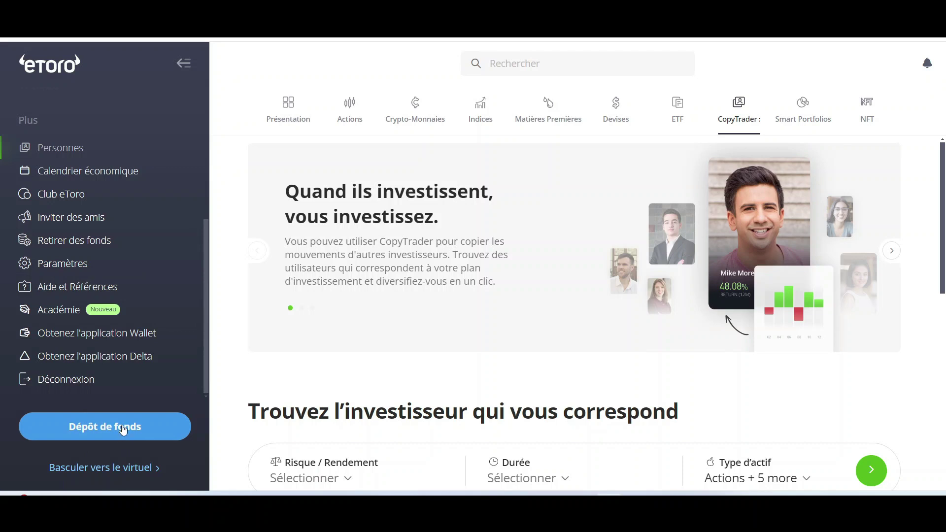
scroll(158, 391, up, 5)
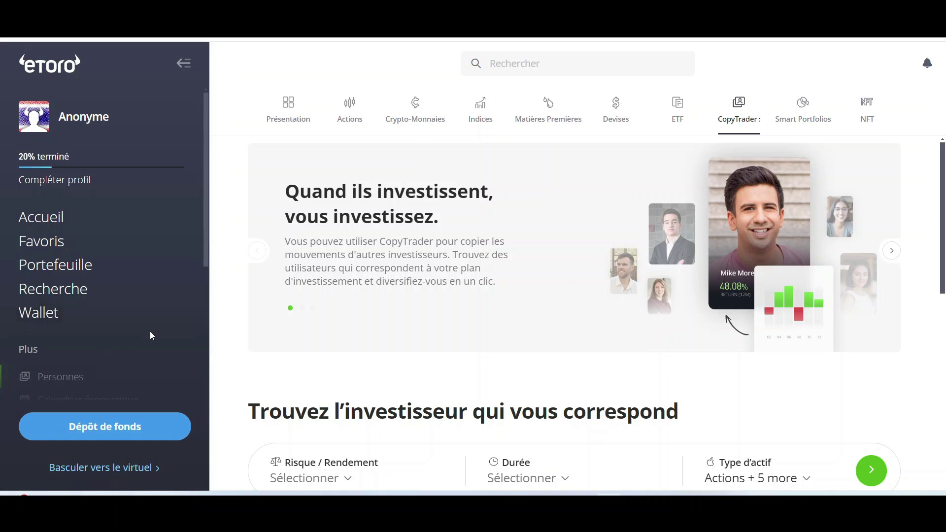
- Return to the portfolio and switch it from real to virtual money
click(78, 266)
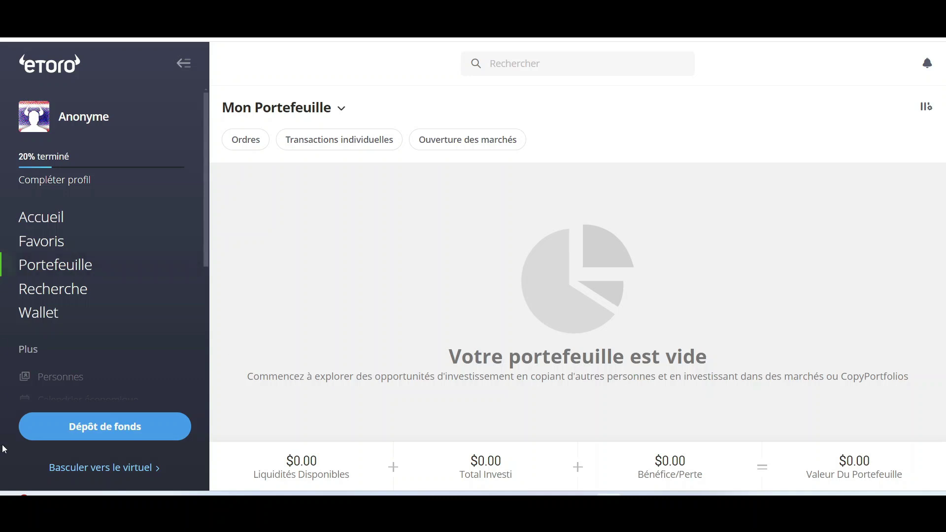
click(105, 475)
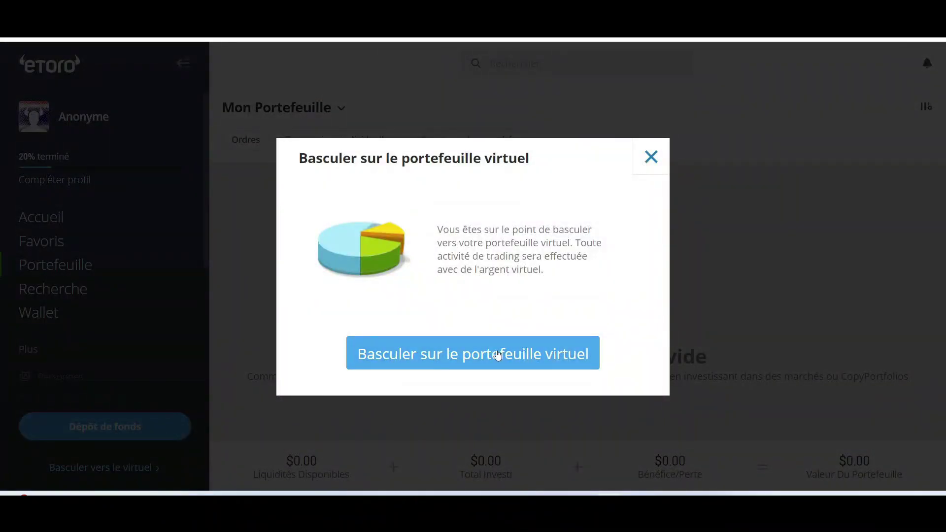
click(497, 355)
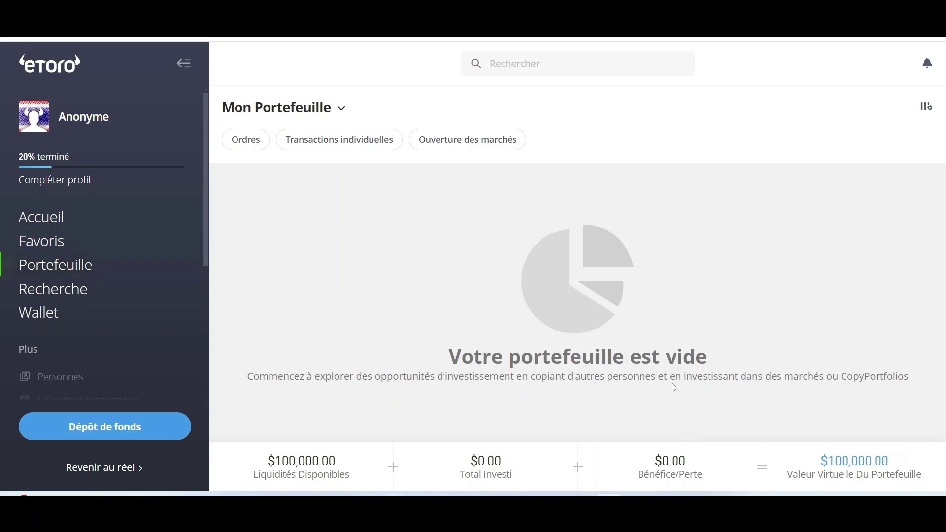
- Open the Recherche overview in the virtual account and look through its investment opportunities
scroll(148, 250, down, 2)
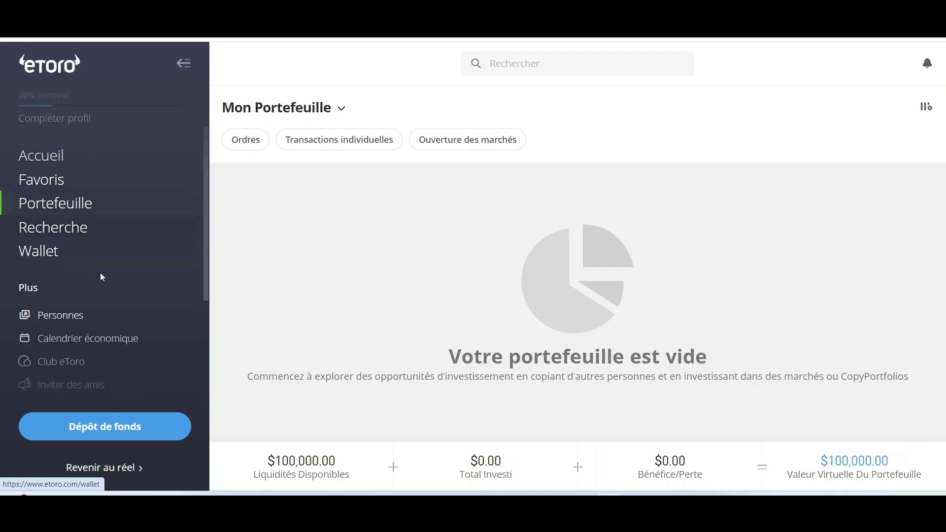
click(56, 234)
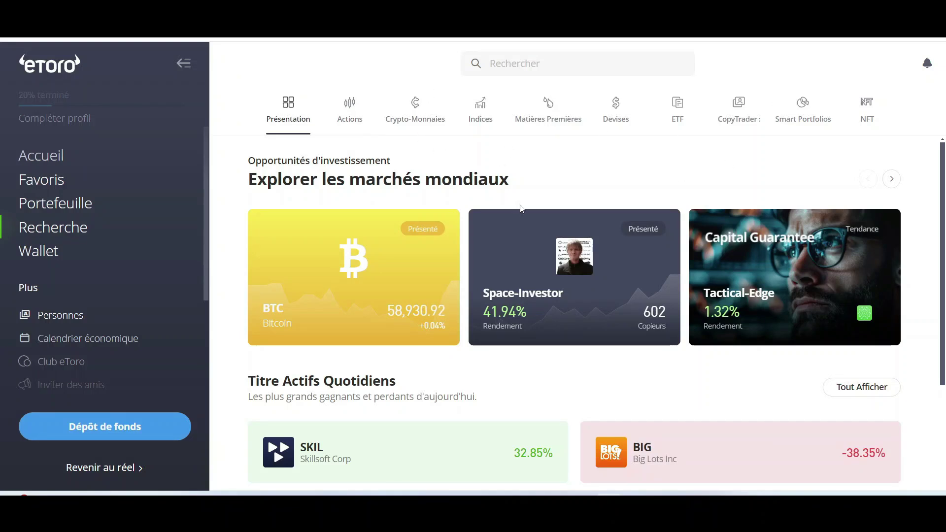
scroll(316, 316, down, 5)
scroll(386, 364, up, 5)
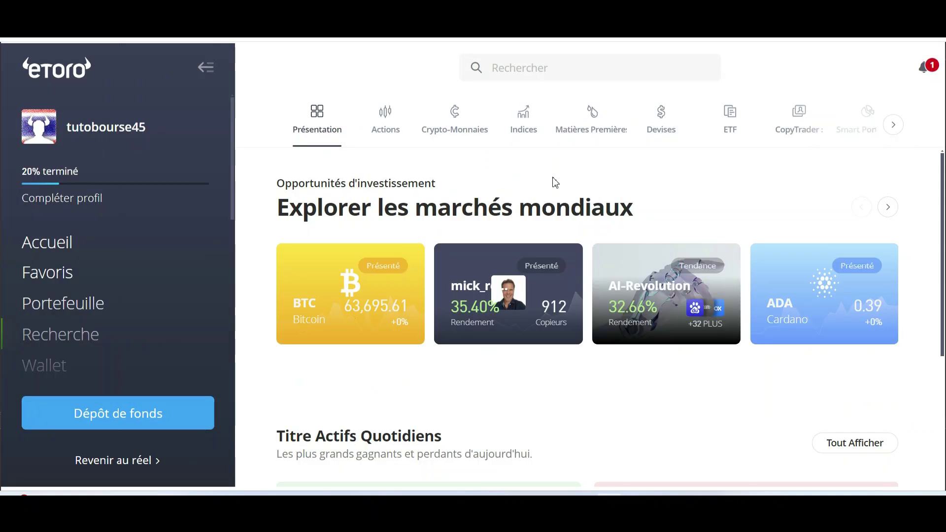
- Search for DB, open the Deutsche-Bank stock page, and look through its overview
click(582, 74)
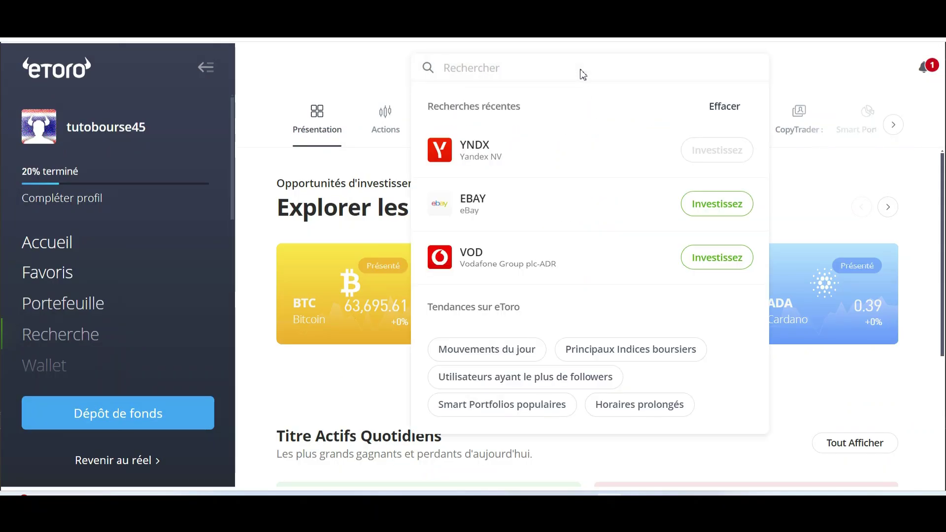
text(DB)
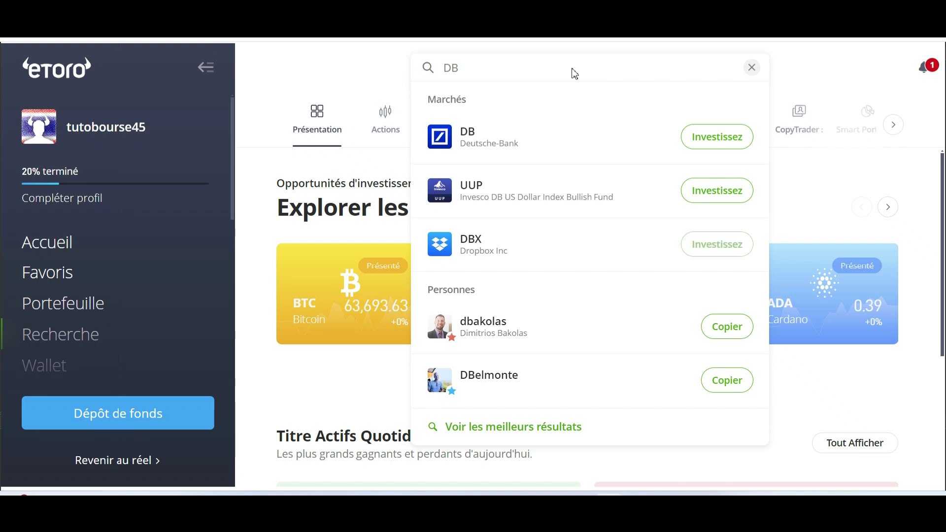
click(443, 139)
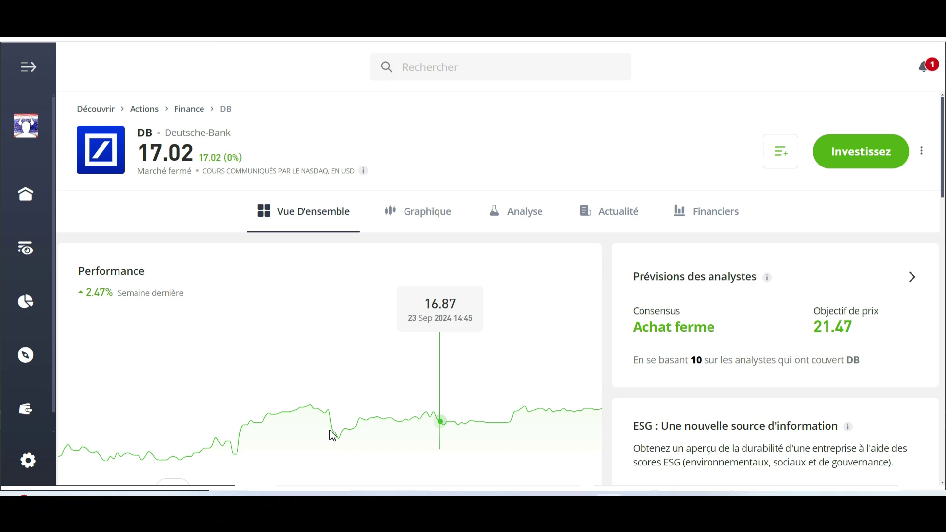
scroll(332, 435, down, 6)
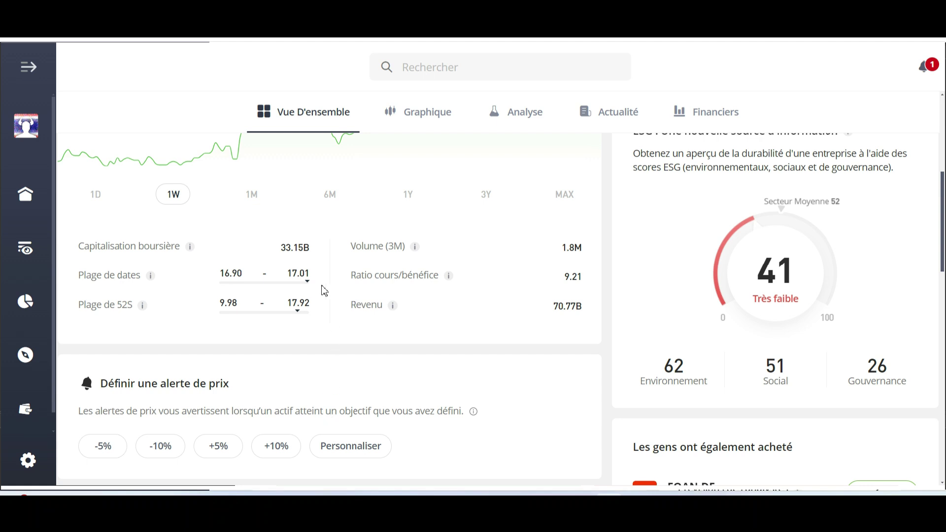
scroll(325, 291, down, 10)
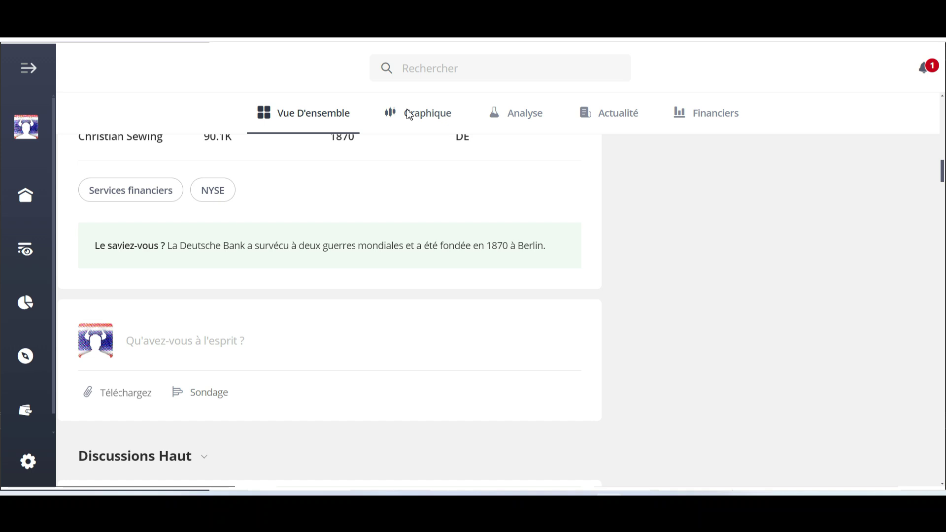
scroll(409, 114, up, 15)
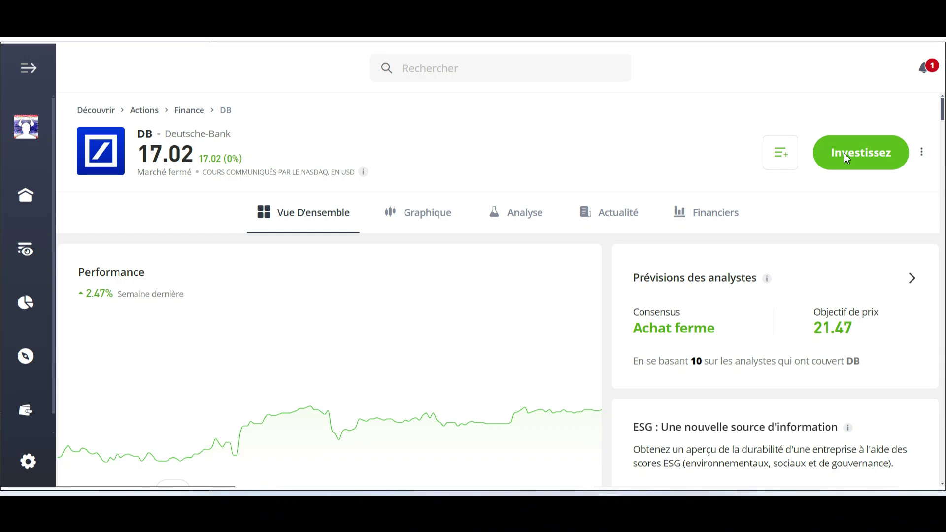
- Place a virtual market order to buy $10 of Deutsche-Bank stock
click(844, 153)
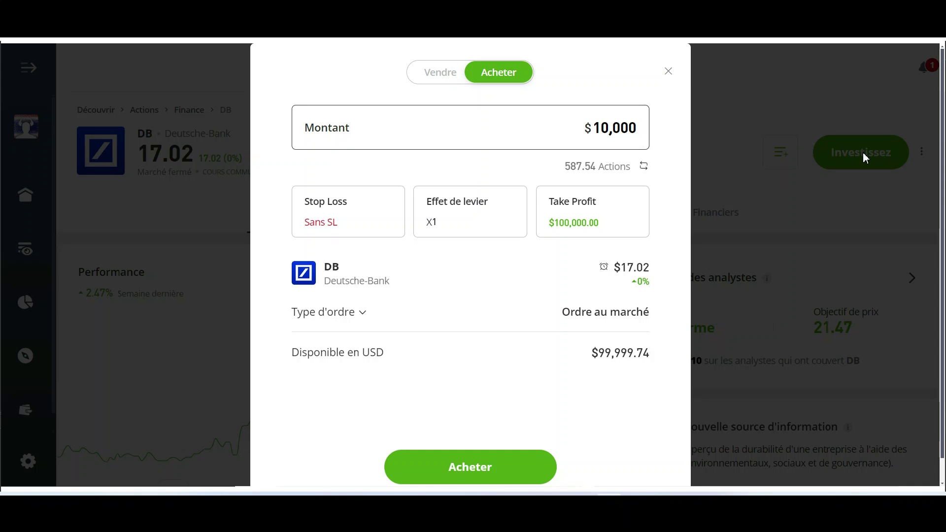
double_click(621, 129)
key(BackSpace)
text(10)
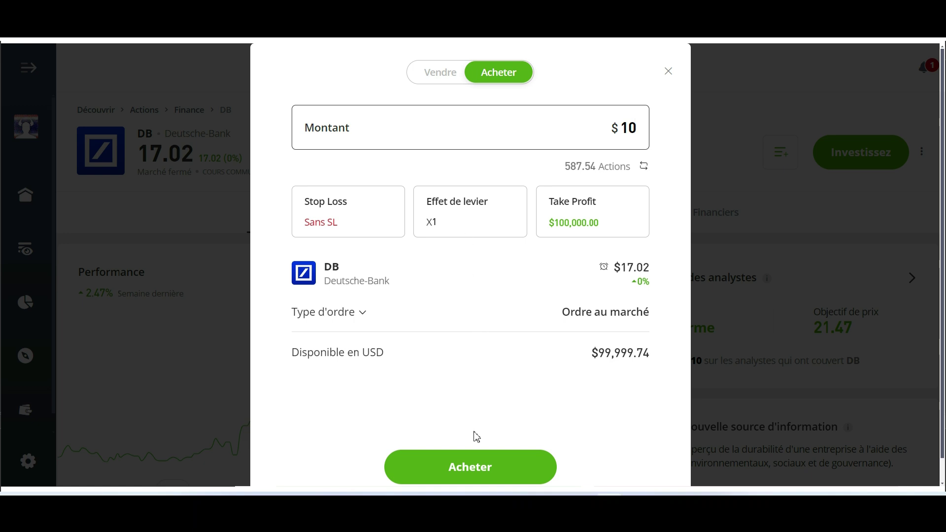
click(471, 467)
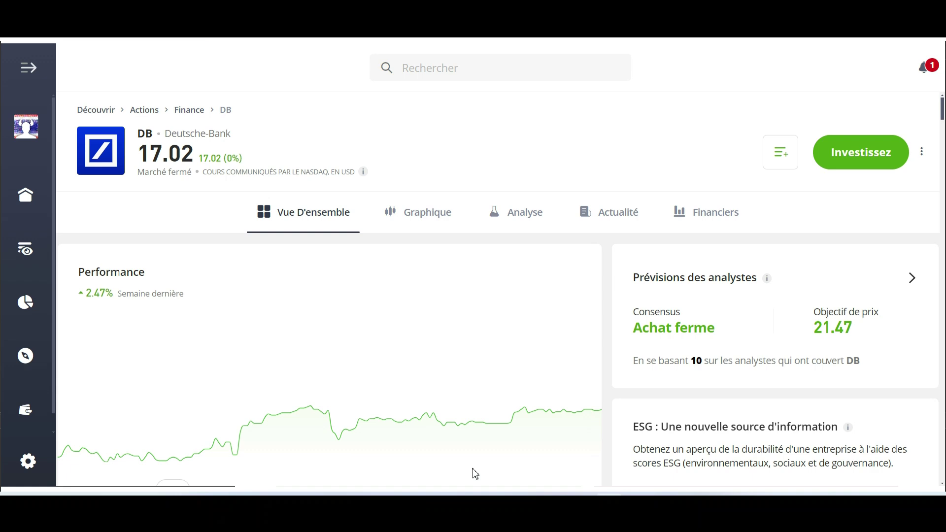
- Open the pending DB buy order from the virtual portfolio and cancel it
click(26, 303)
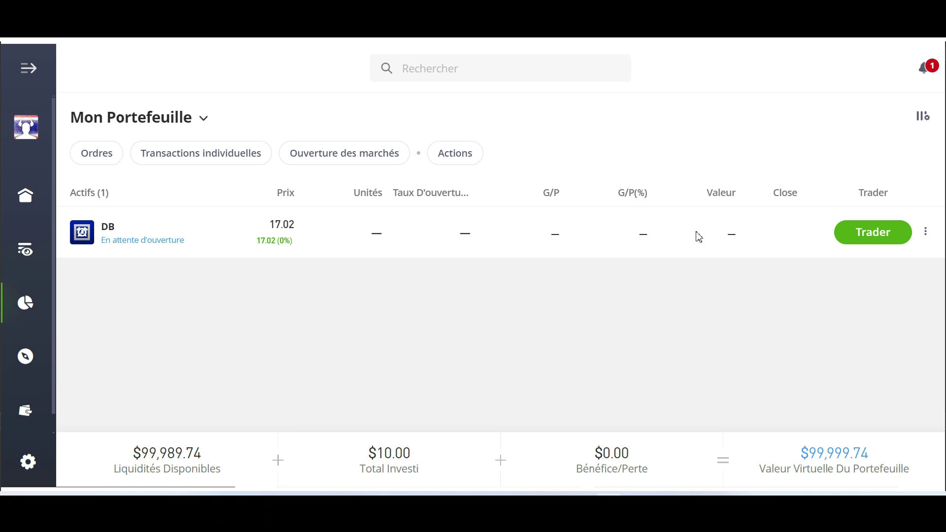
click(144, 232)
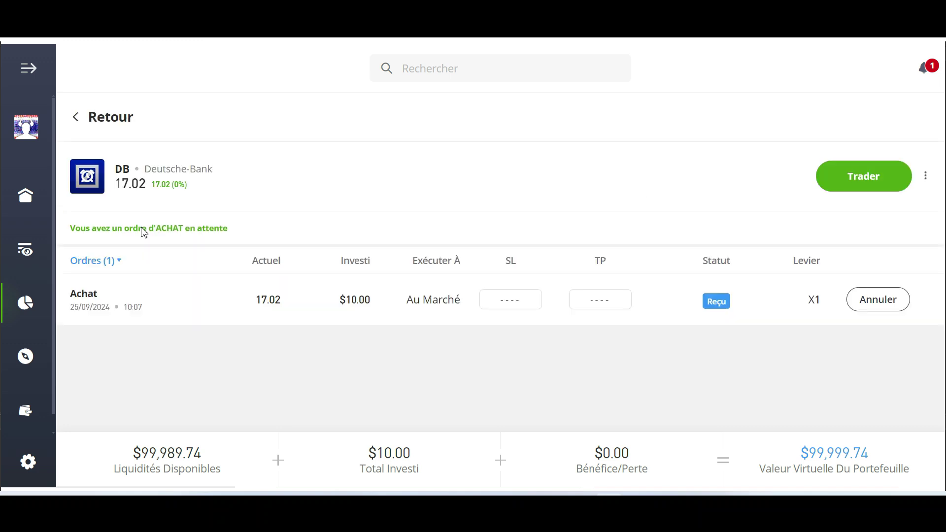
click(878, 301)
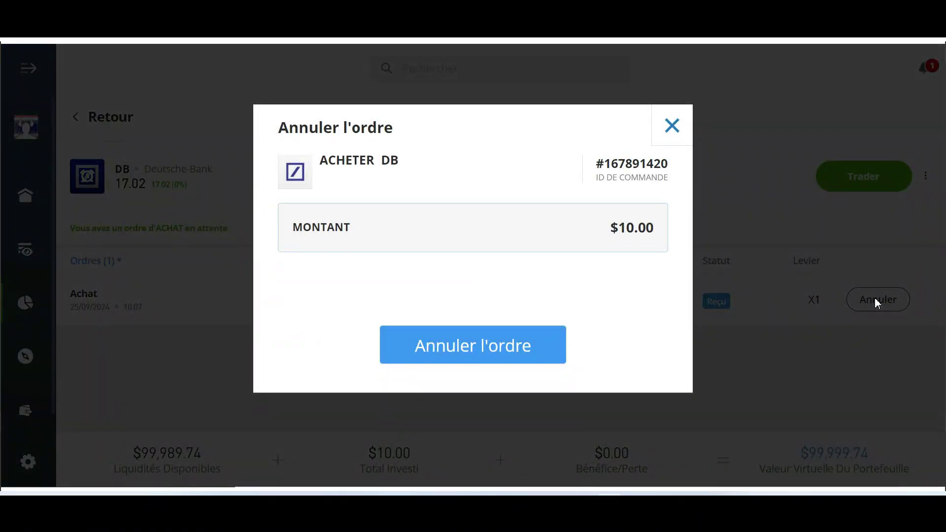
click(481, 345)
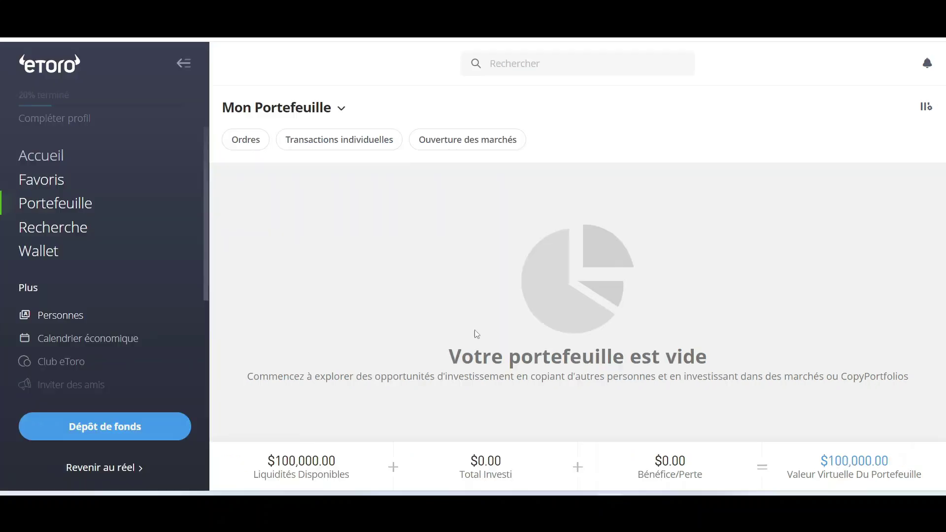
- Return to the Recherche overview and look through the additional account options under Plus
click(142, 231)
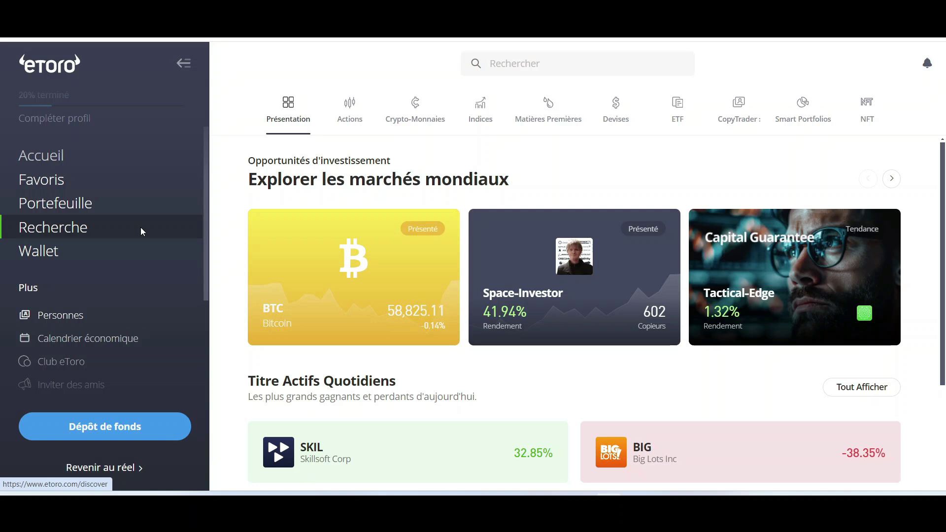
scroll(141, 227, down, 2)
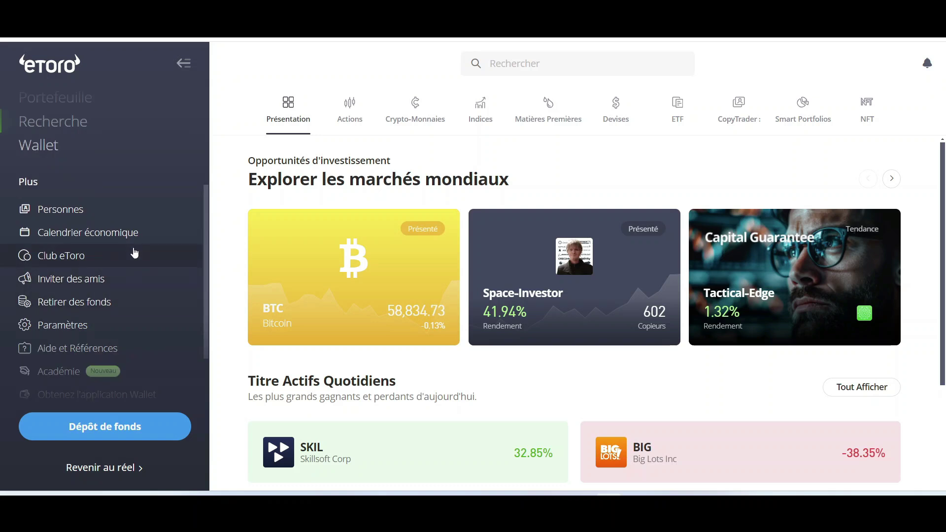
scroll(119, 276, up, 2)
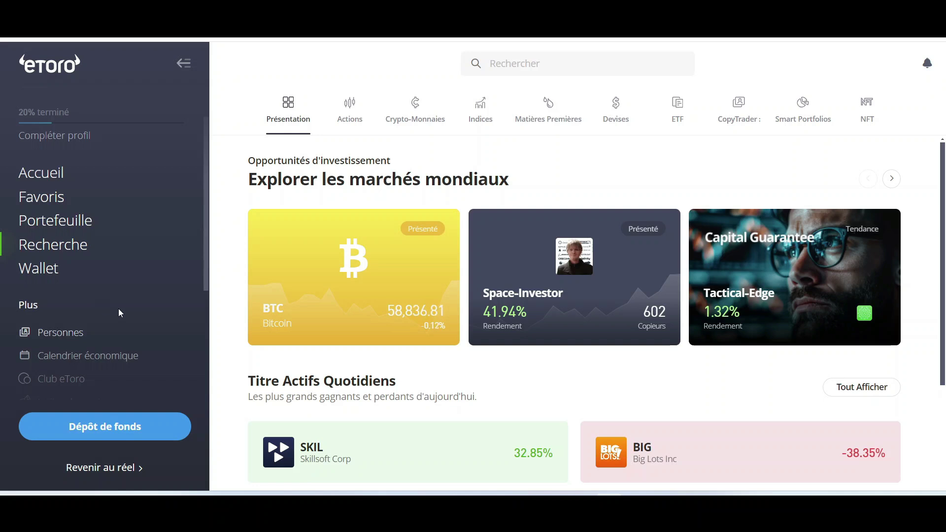
scroll(120, 308, down, 3)
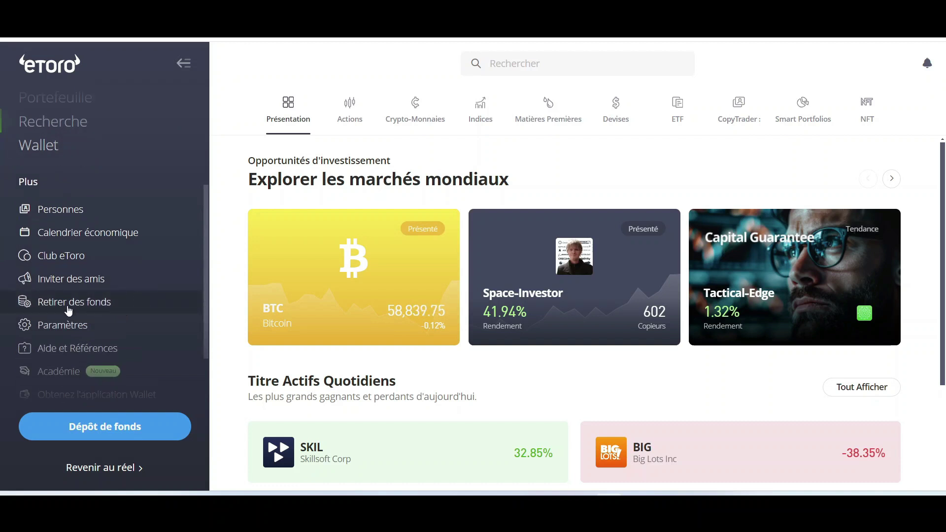